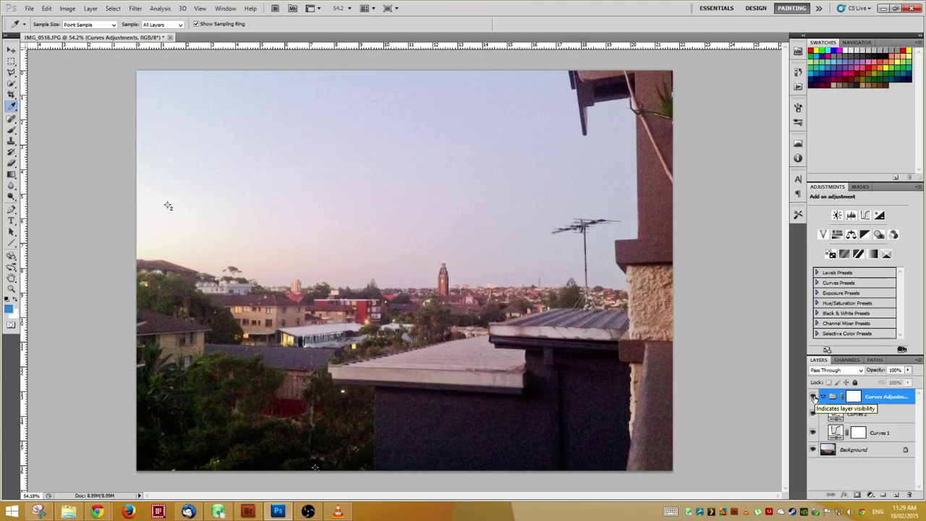
# Compare the photo with and without the Curves Adjustments group, and collapse the group in the layer stack
pyautogui.click(814, 397)
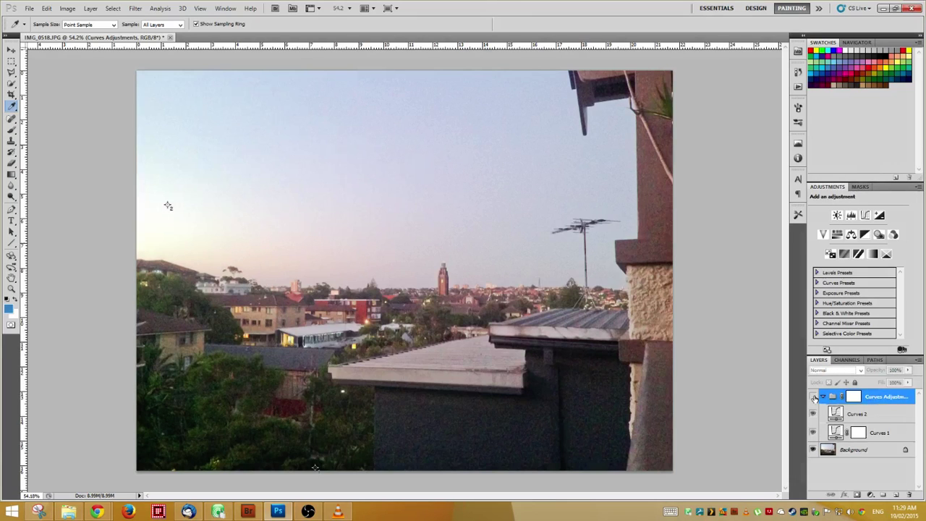
pyautogui.click(814, 397)
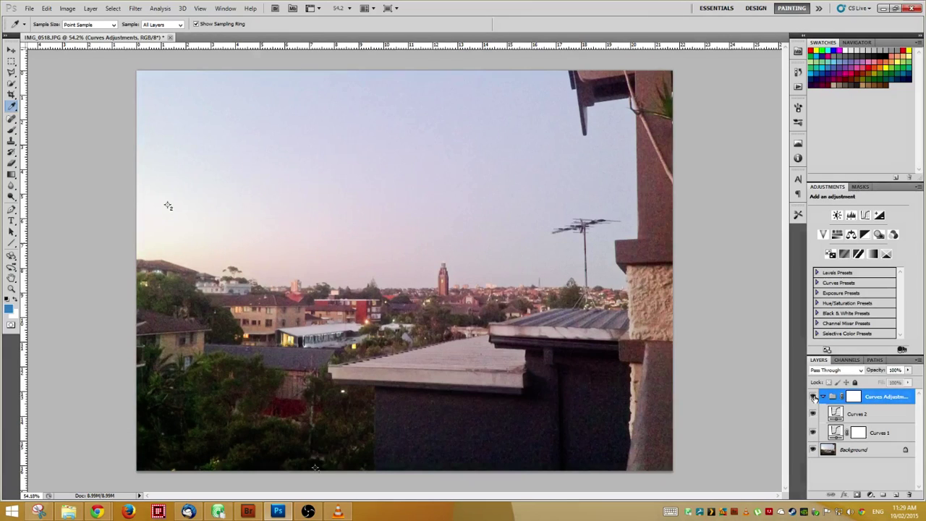
pyautogui.click(813, 397)
pyautogui.click(813, 398)
pyautogui.click(823, 397)
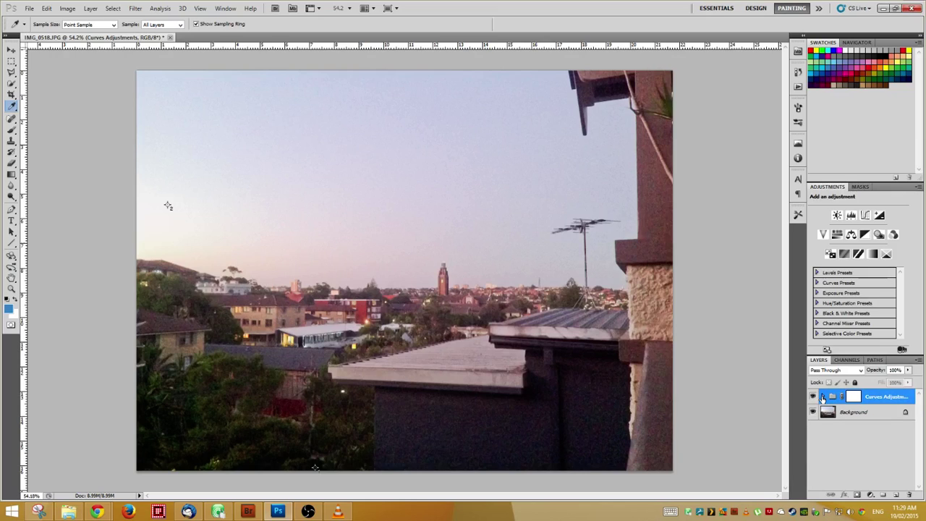
# Add a Curves adjustment layer above the Curves Adjustments group, activate its gray point eyedropper, and rename the layer "Remove Magenta"
pyautogui.click(865, 215)
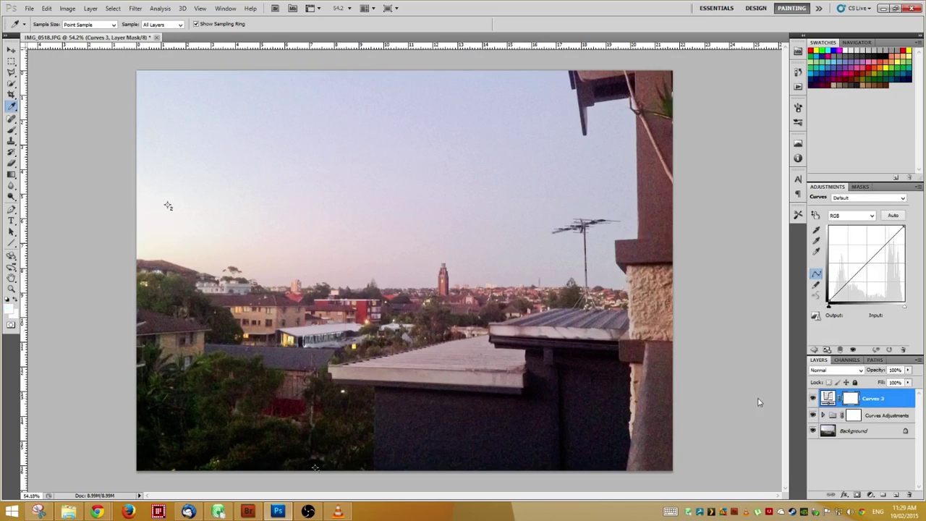
pyautogui.click(816, 242)
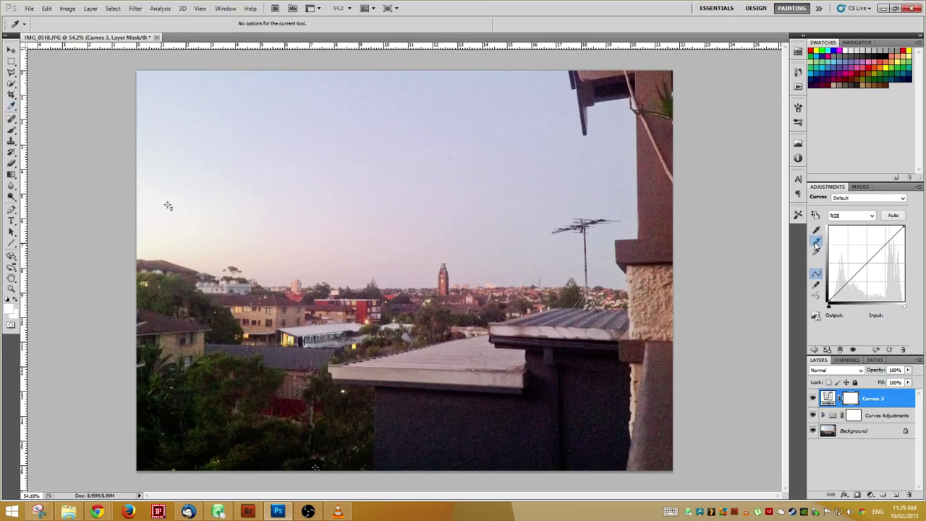
pyautogui.doubleClick(881, 401)
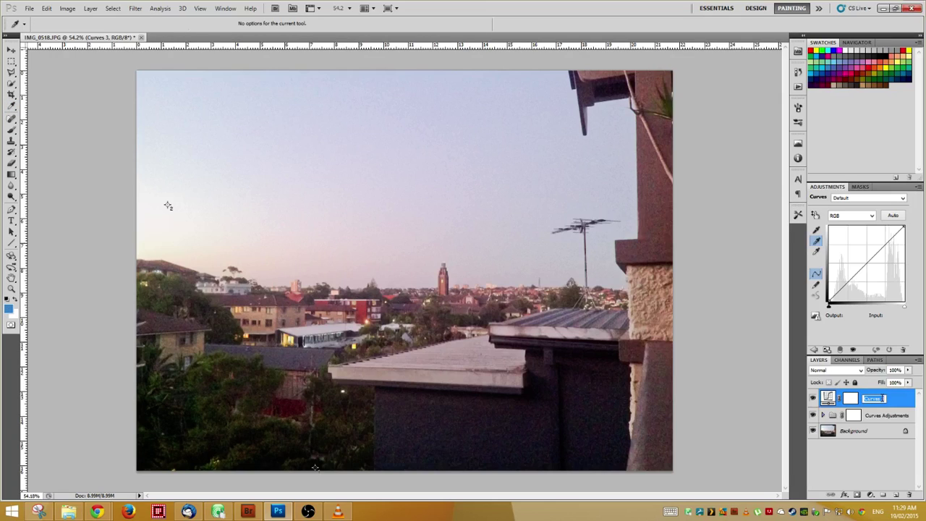
pyautogui.write('Remove Magenta')
pyautogui.press('Return')
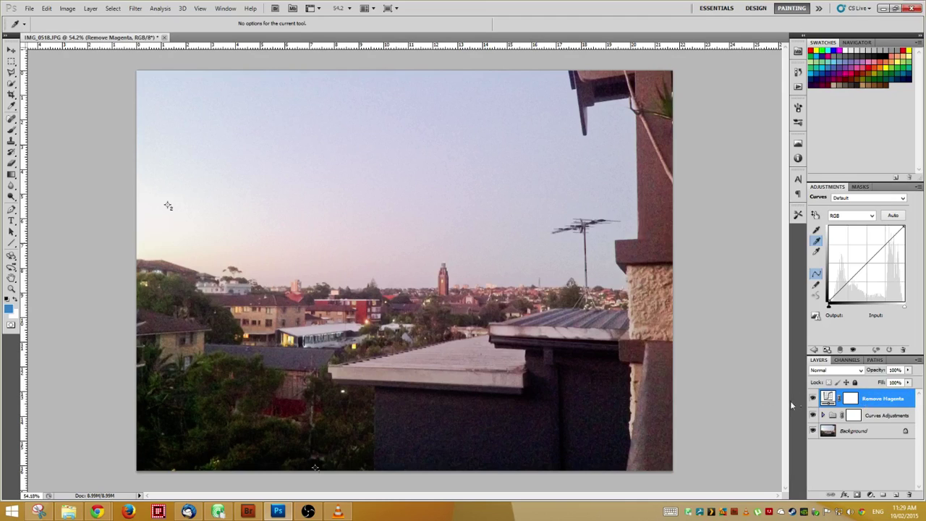
# Show the Info readings and place a third color sampler on the front edge of the pale concrete roof
pyautogui.click(813, 399)
pyautogui.click(812, 398)
pyautogui.click(797, 159)
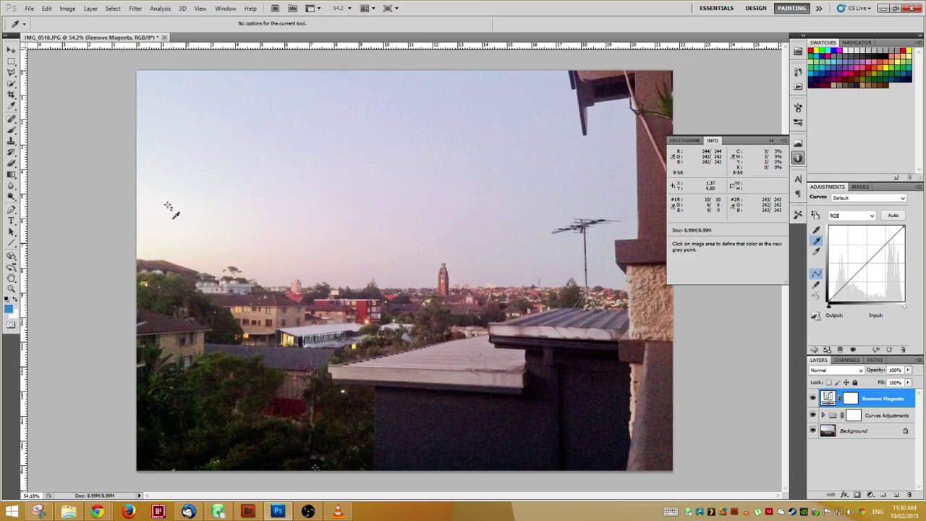
pyautogui.keyDown('shift'); pyautogui.click(391, 374); pyautogui.keyUp('shift')
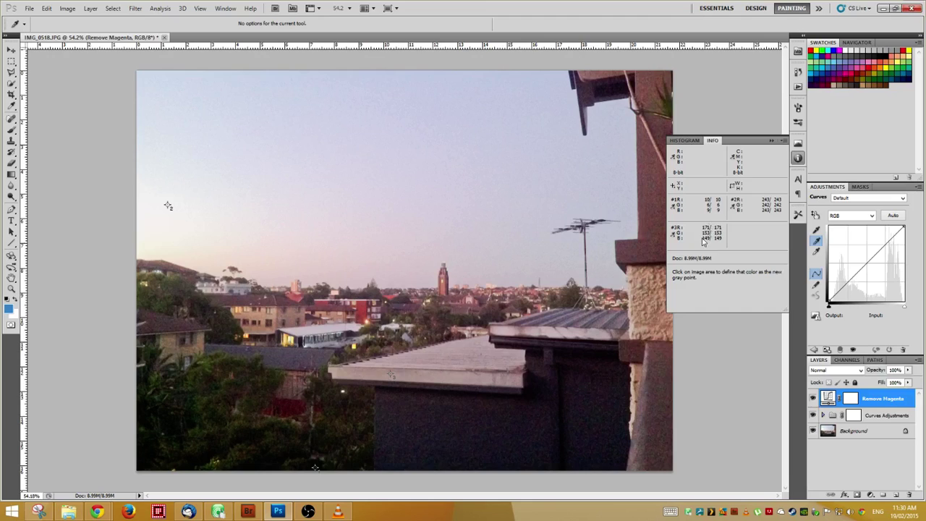
# Sample the front edge of the pale concrete roof as the gray point of the Remove Magenta curves, keeping the RGB channel
pyautogui.click(861, 215)
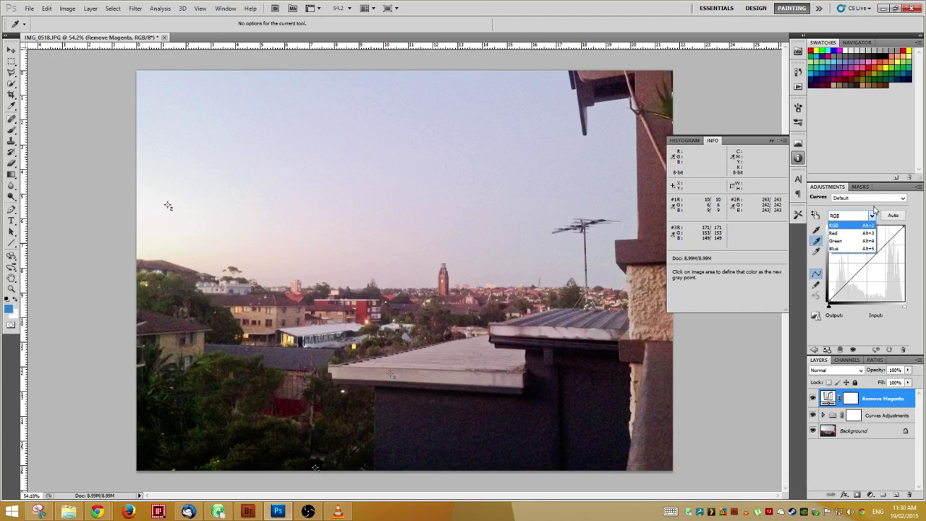
pyautogui.click(838, 225)
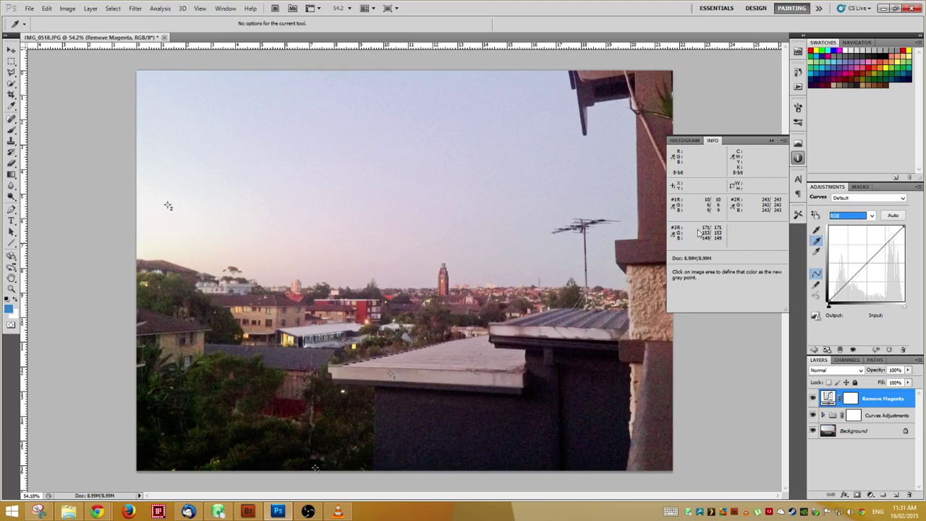
pyautogui.click(409, 372)
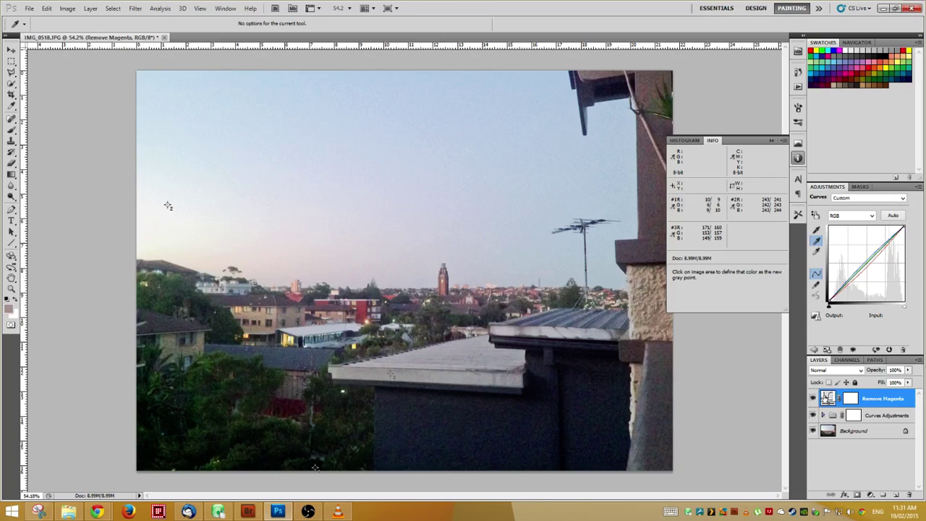
# Compare the photo with and without the Remove Magenta layer
pyautogui.click(815, 400)
pyautogui.click(815, 399)
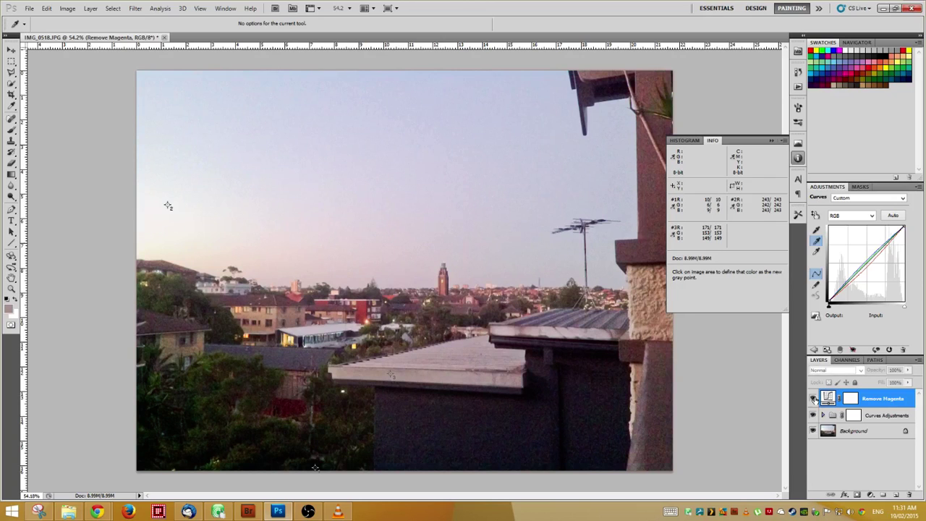
pyautogui.click(814, 400)
pyautogui.click(814, 399)
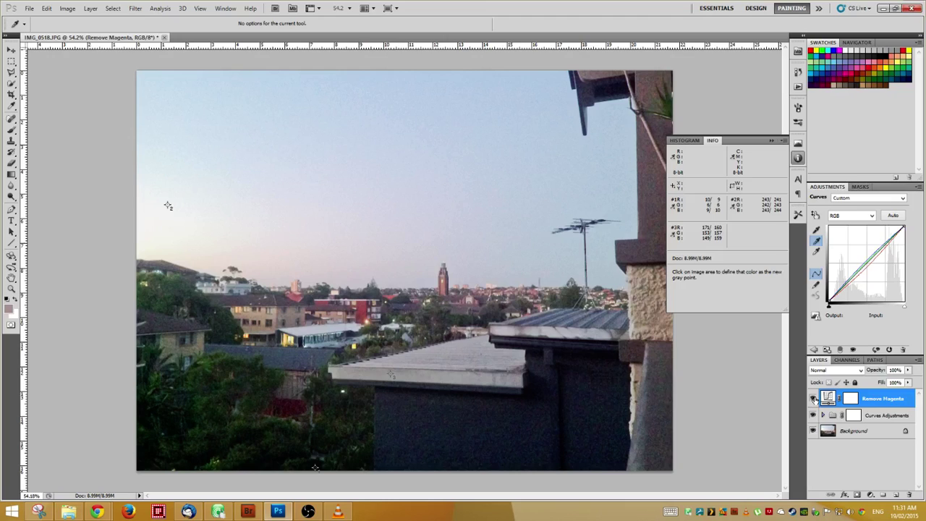
pyautogui.moveTo(814, 399)
pyautogui.mouseDown()
pyautogui.moveTo(815, 416)
pyautogui.moveTo(814, 399)
pyautogui.mouseUp()
# Try out different opacities for the Remove Magenta layer in Normal blend mode, settling on 59%, and dismiss the e-mail notification
pyautogui.click(862, 372)
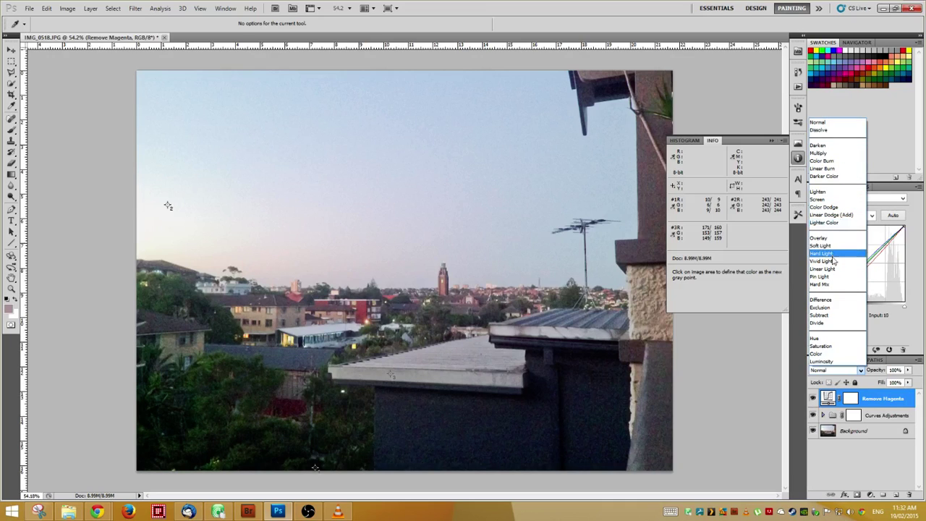
pyautogui.click(875, 374)
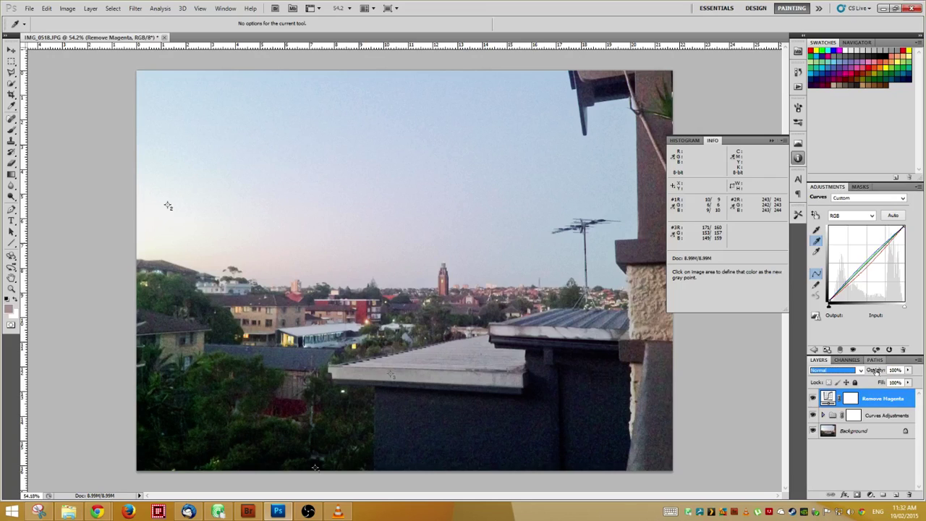
pyautogui.moveTo(876, 374); pyautogui.dragTo(727, 371)
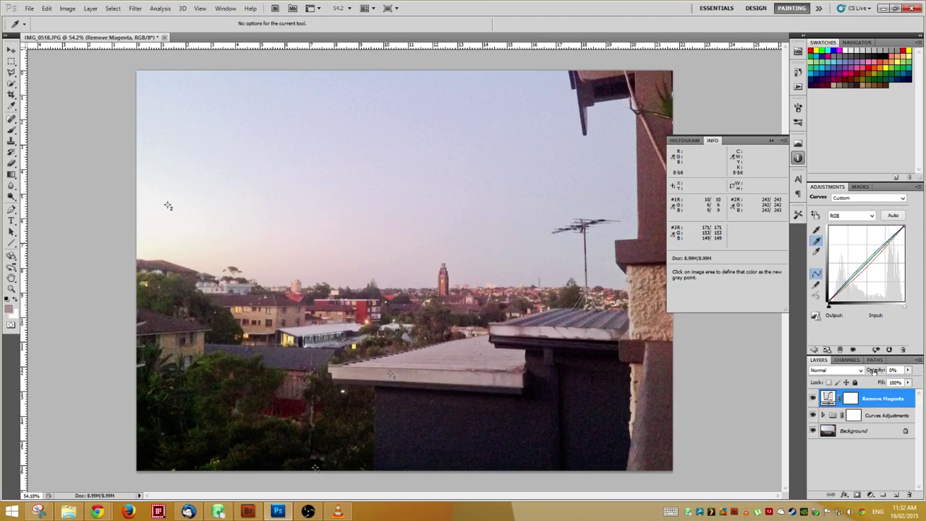
pyautogui.moveTo(875, 370); pyautogui.dragTo(924, 370)
pyautogui.moveTo(877, 370); pyautogui.dragTo(867, 369)
pyautogui.moveTo(867, 370); pyautogui.dragTo(863, 370)
pyautogui.moveTo(880, 371); pyautogui.dragTo(793, 366)
pyautogui.moveTo(876, 372); pyautogui.dragTo(924, 370)
pyautogui.moveTo(875, 370)
pyautogui.mouseDown()
pyautogui.moveTo(861, 370)
pyautogui.moveTo(872, 370)
pyautogui.mouseUp()
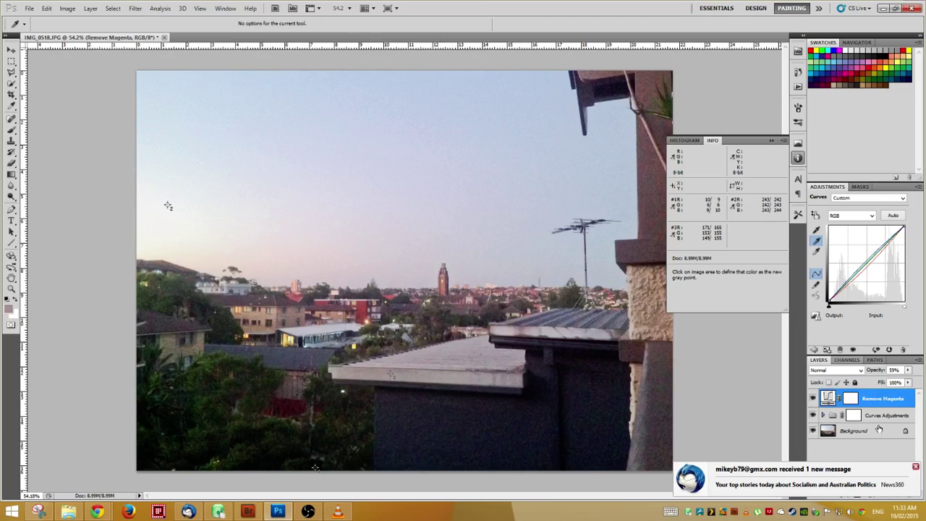
pyautogui.click(916, 468)
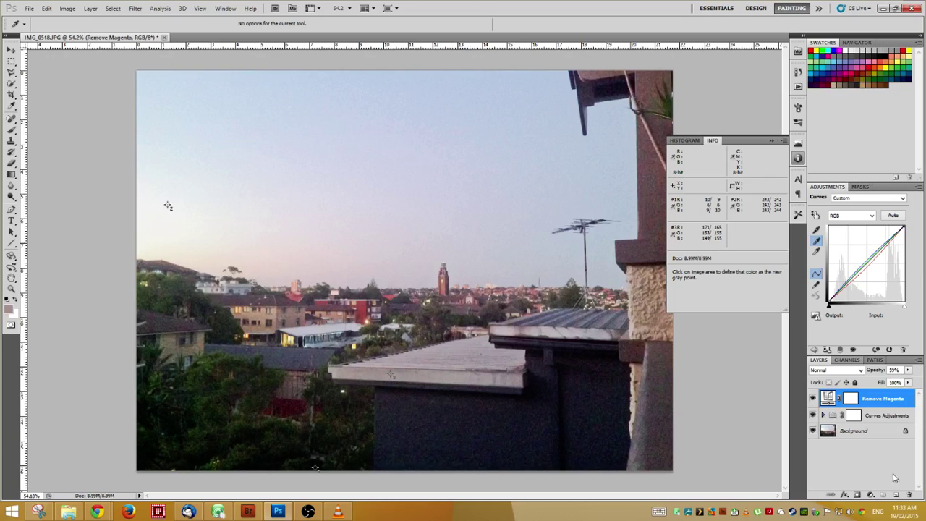
# Hide the Remove Magenta layer and add a Color Balance adjustment layer above it
pyautogui.click(813, 398)
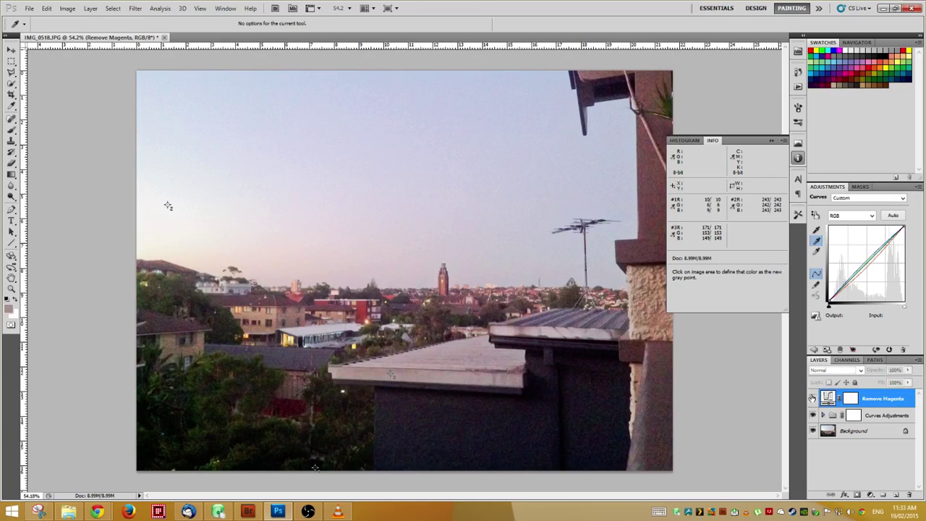
pyautogui.click(814, 351)
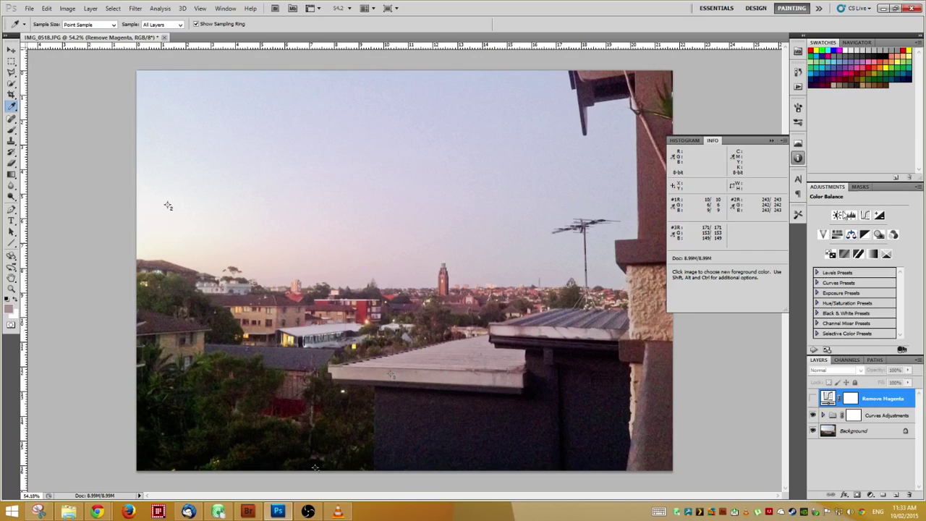
pyautogui.click(852, 235)
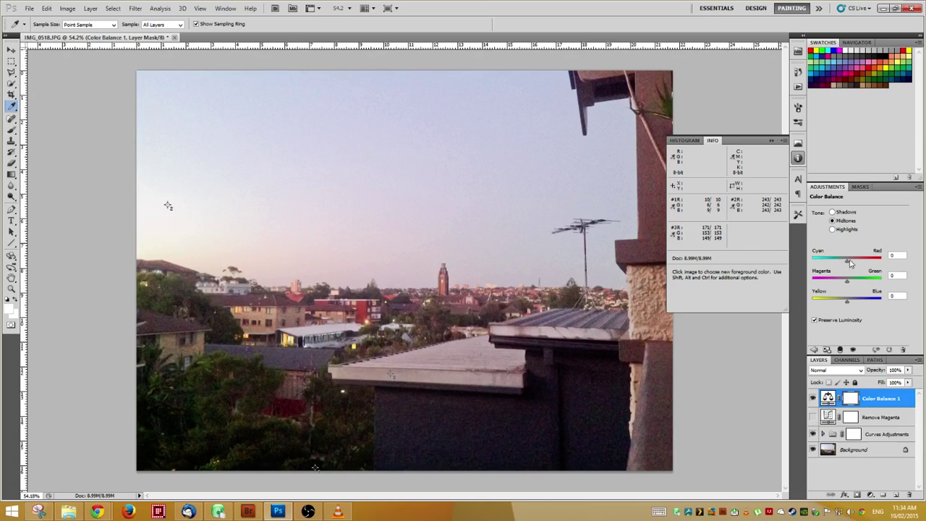
# Set the midtones color balance to -15 on Cyan-Red and 0 on Magenta-Green, with a slight shift toward blue
pyautogui.moveTo(850, 265); pyautogui.dragTo(843, 266)
pyautogui.moveTo(844, 264); pyautogui.dragTo(842, 265)
pyautogui.moveTo(841, 264); pyautogui.dragTo(839, 264)
pyautogui.moveTo(846, 286); pyautogui.dragTo(846, 283)
pyautogui.write('0')
pyautogui.moveTo(839, 265); pyautogui.dragTo(842, 263)
pyautogui.moveTo(848, 304); pyautogui.dragTo(851, 307)
# Compare the Color Balance correction with the Remove Magenta correction by showing each layer alternately
pyautogui.click(813, 398)
pyautogui.click(812, 417)
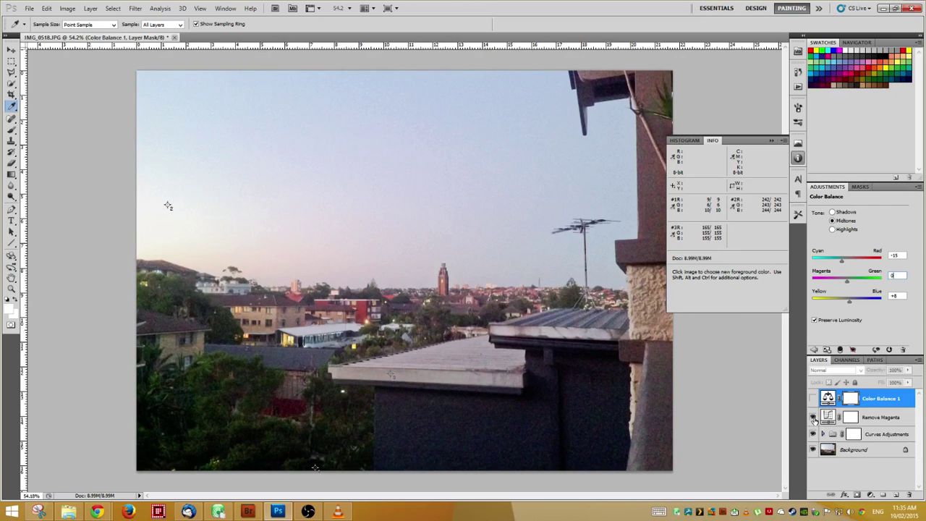
pyautogui.click(813, 418)
pyautogui.click(813, 418)
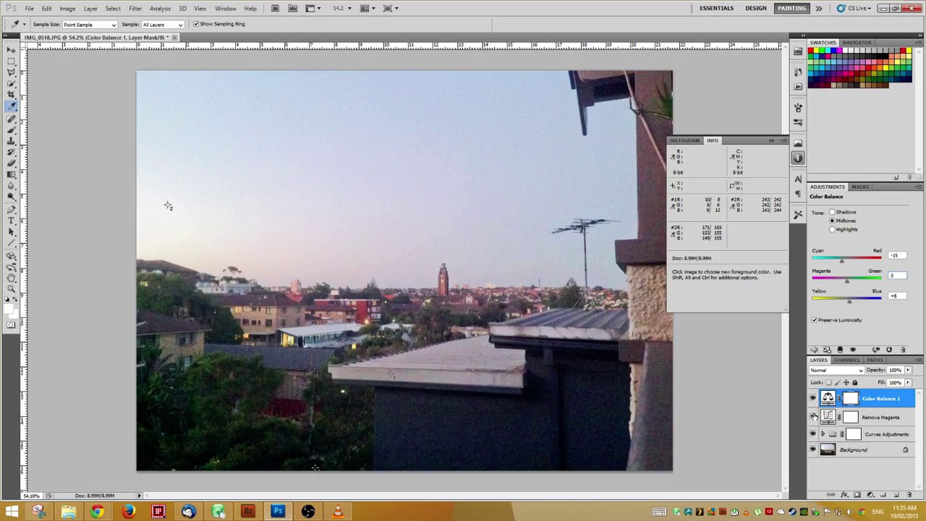
pyautogui.click(813, 398)
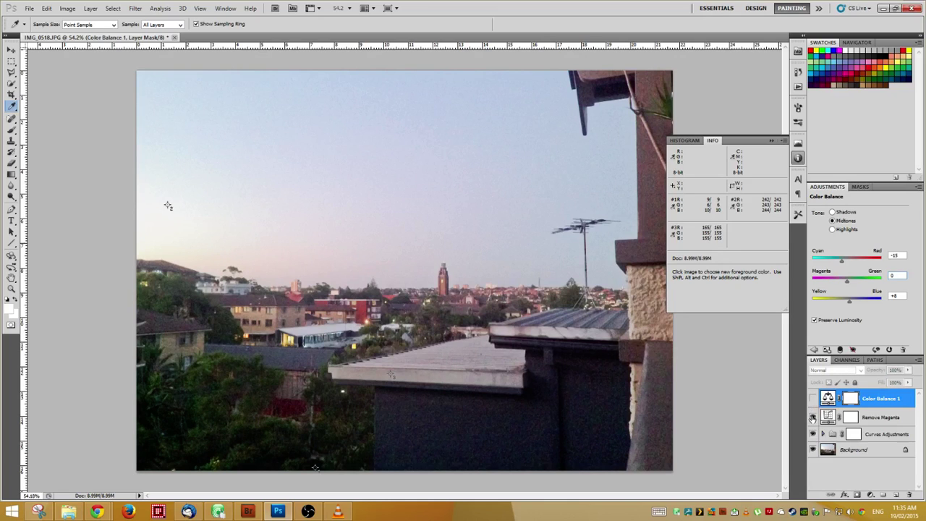
pyautogui.click(814, 417)
pyautogui.click(813, 400)
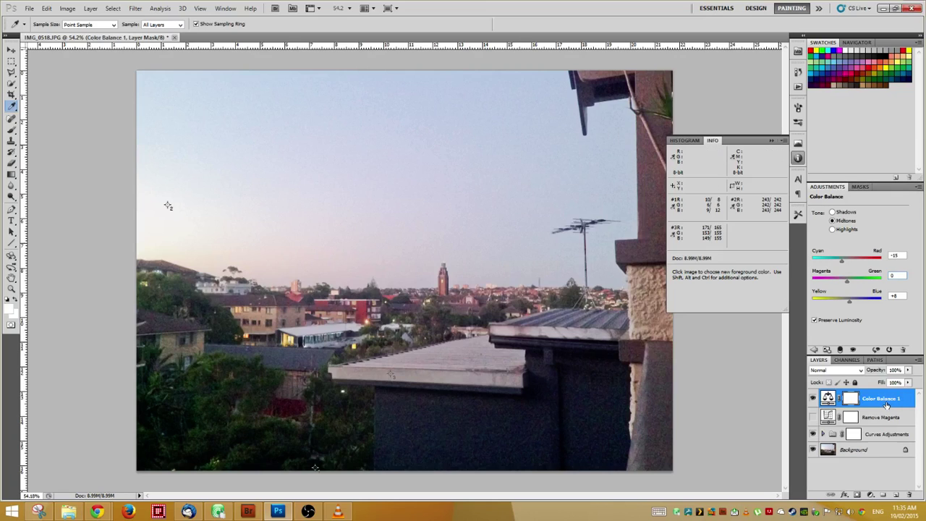
# Show the Remove Magenta layer at 100% opacity, together with the Color Balance layer above it
pyautogui.click(814, 417)
pyautogui.click(814, 398)
pyautogui.click(829, 418)
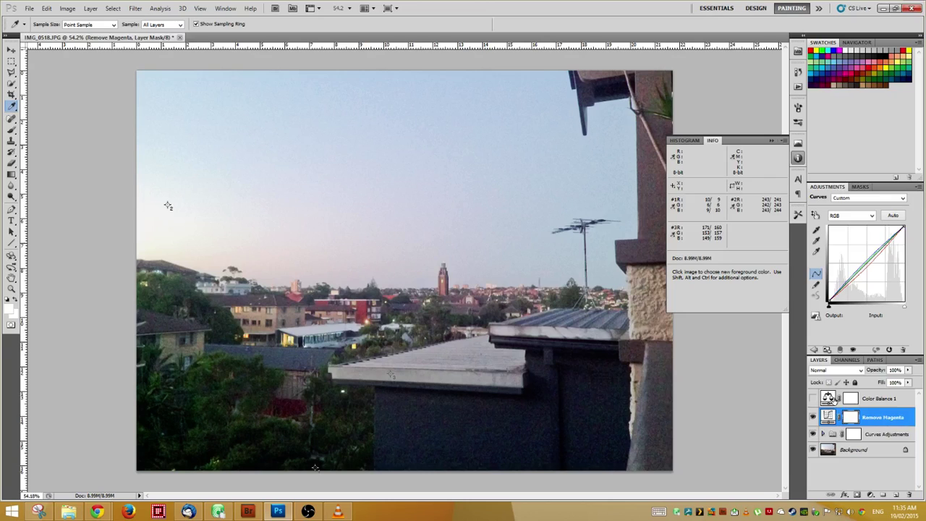
pyautogui.click(831, 400)
pyautogui.click(814, 399)
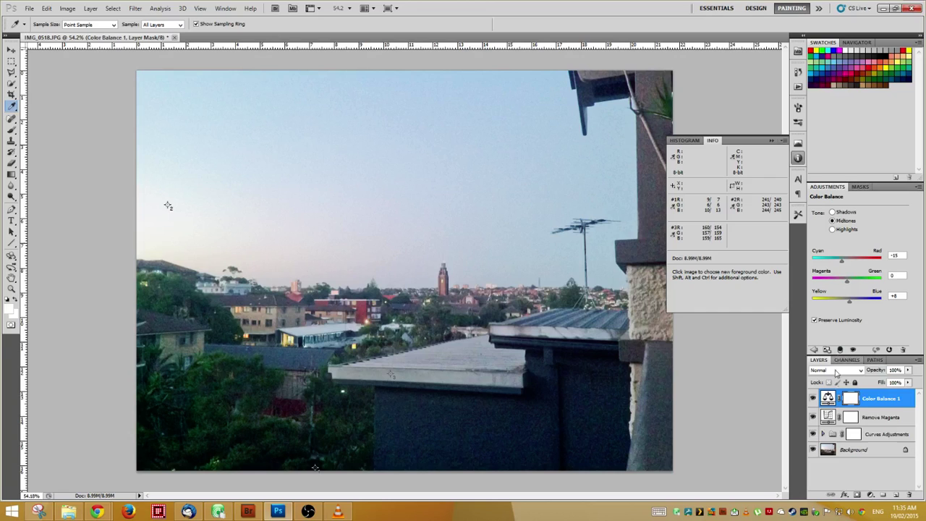
# Delete the Color Balance layer and add a fresh Color Balance adjustment above the Remove Magenta layer
pyautogui.moveTo(832, 399); pyautogui.dragTo(910, 495)
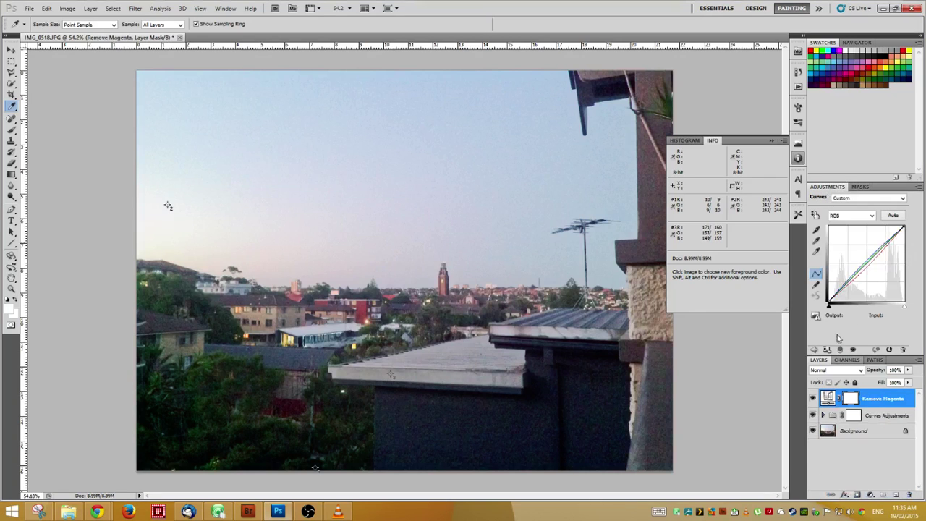
pyautogui.click(813, 349)
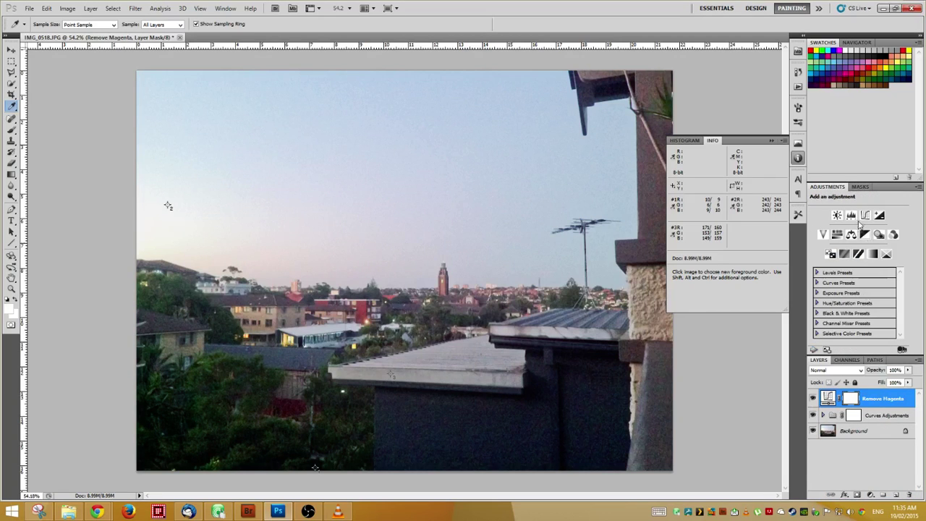
pyautogui.click(851, 235)
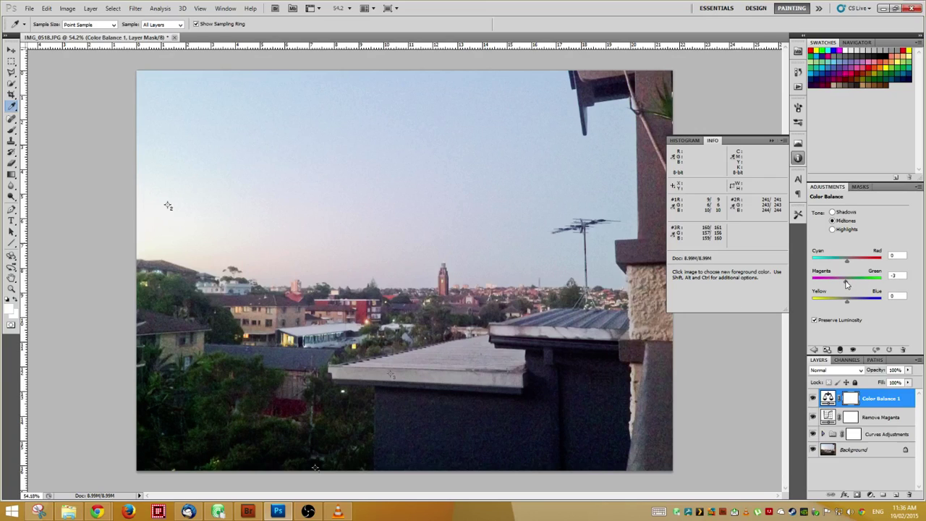
# Set the midtones' Magenta-Green balance to 0 and shift their Yellow-Blue balance slightly toward yellow
pyautogui.moveTo(847, 284); pyautogui.dragTo(845, 284)
pyautogui.moveTo(849, 265); pyautogui.dragTo(847, 285)
pyautogui.doubleClick(904, 275)
pyautogui.write('0')
pyautogui.moveTo(847, 303); pyautogui.dragTo(845, 304)
# Set the shadows color balance to +6 on Cyan-Red and -2 on Yellow-Blue
pyautogui.click(833, 212)
pyautogui.moveTo(847, 261); pyautogui.dragTo(849, 262)
pyautogui.moveTo(849, 303)
pyautogui.mouseDown()
pyautogui.moveTo(838, 305)
pyautogui.moveTo(848, 306)
pyautogui.mouseUp()
# Compare the photo with and without Color Balance, hide both the Color Balance and Remove Magenta layers, and return to the adjustments list
pyautogui.click(812, 400)
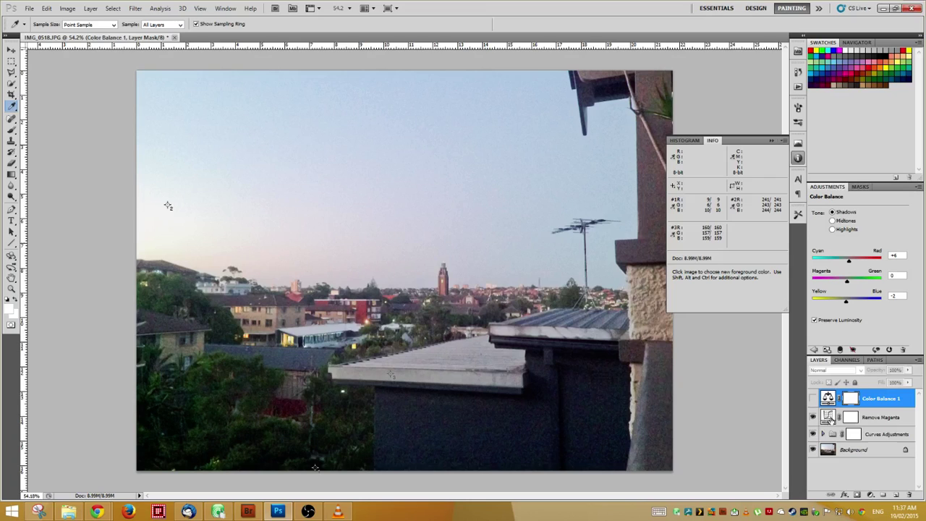
pyautogui.click(813, 399)
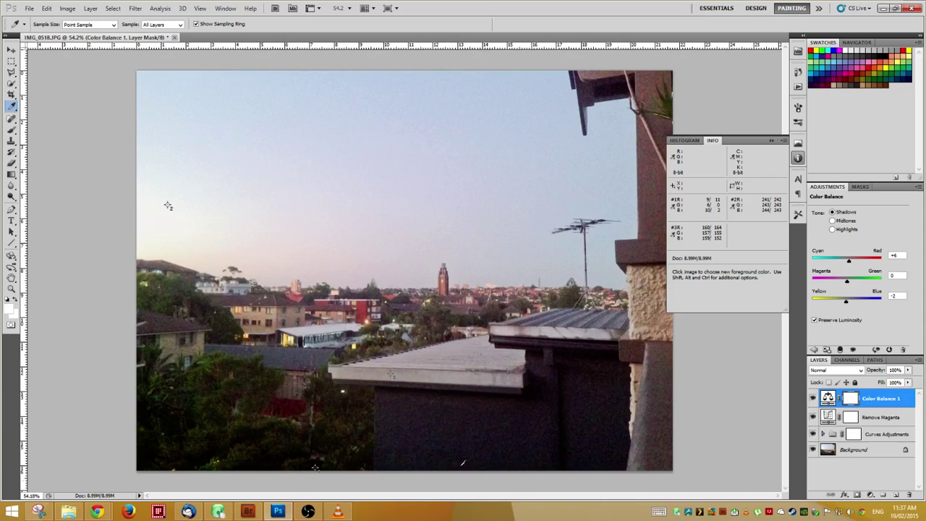
pyautogui.moveTo(814, 399); pyautogui.dragTo(814, 418)
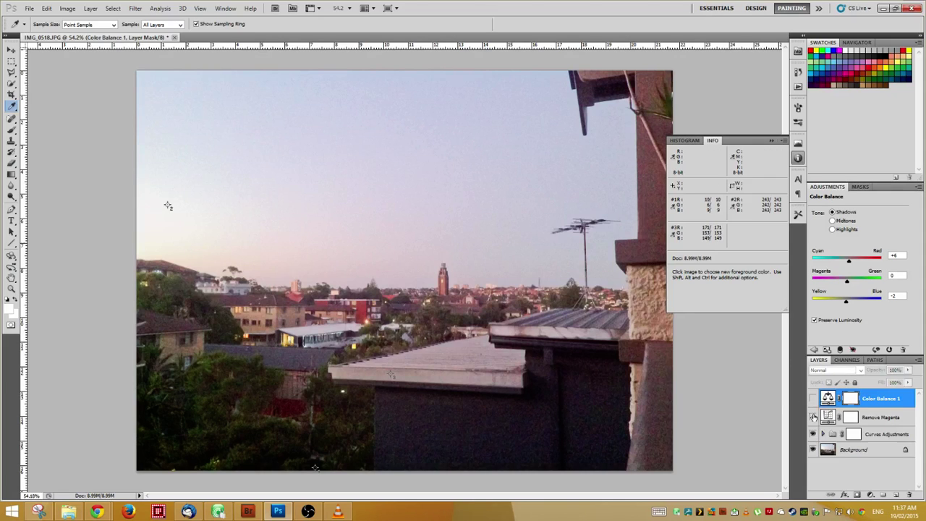
pyautogui.click(814, 351)
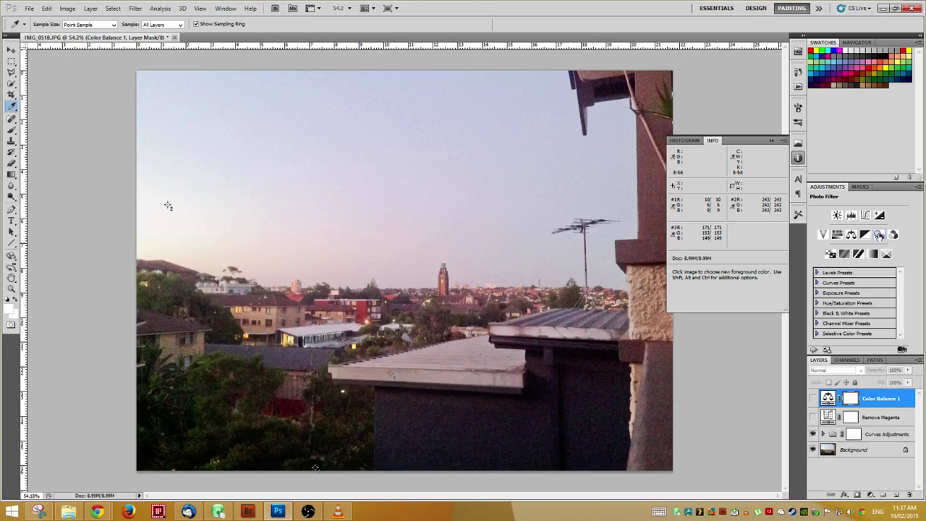
# Add a Photo Filter adjustment layer above Color Balance and set it to Warming Filter (LBA)
pyautogui.click(879, 236)
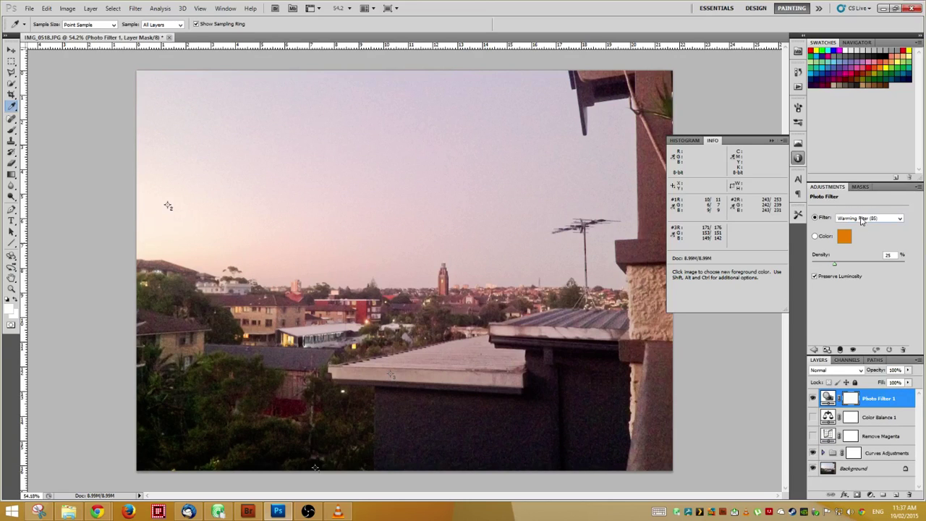
pyautogui.click(861, 221)
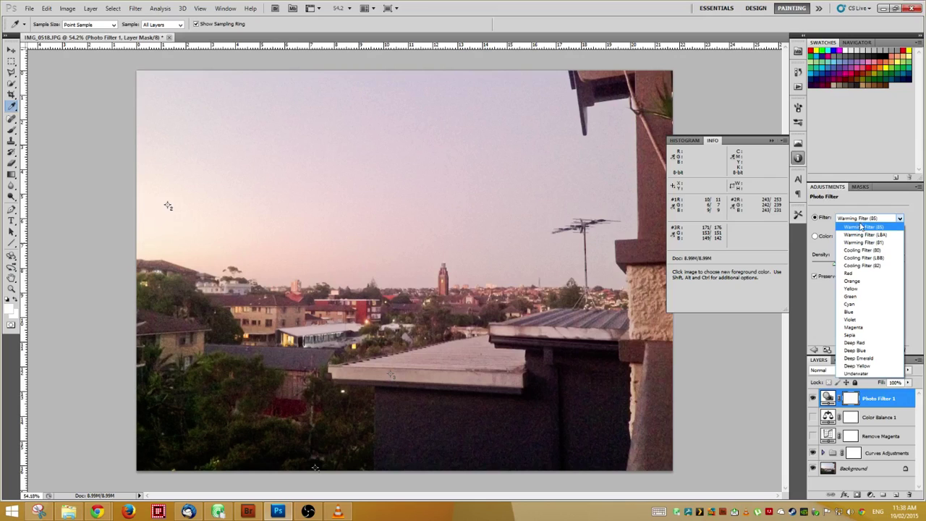
pyautogui.click(863, 227)
# Try Cooling Filter (80) and Warming Filter (LBA) on the Photo Filter layer, ending on Warming Filter (85)
pyautogui.click(872, 218)
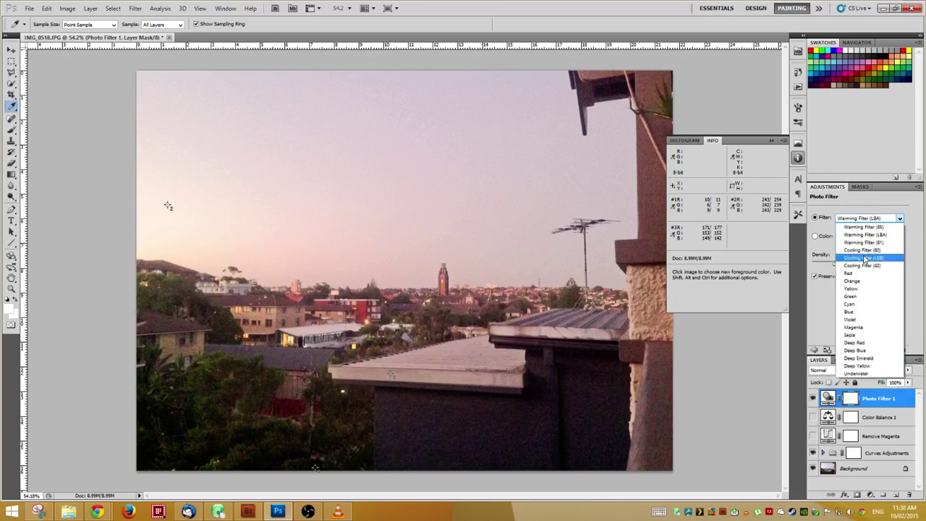
pyautogui.click(861, 246)
pyautogui.click(872, 219)
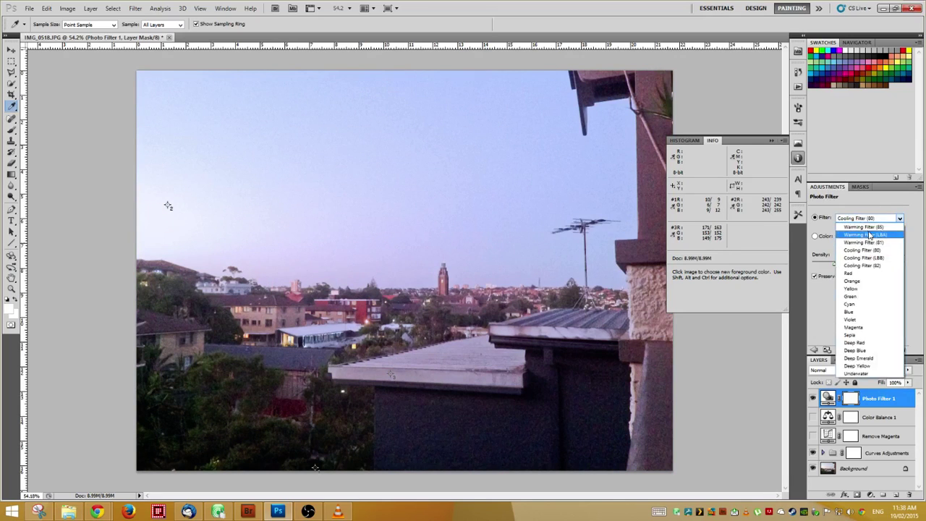
pyautogui.click(870, 235)
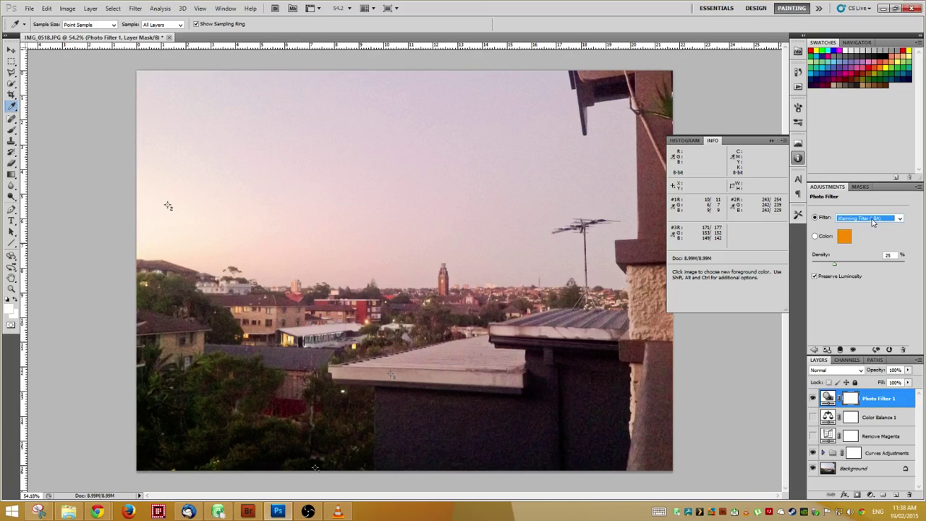
pyautogui.click(873, 219)
pyautogui.click(868, 226)
# Make the Remove Magenta layer visible, with the Photo Filter layer hidden and shown again above it
pyautogui.click(812, 398)
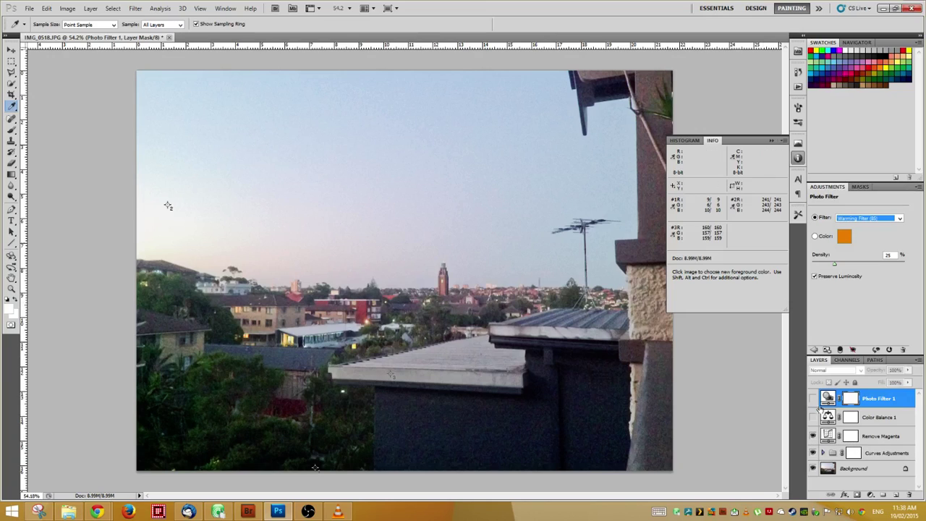
pyautogui.click(826, 438)
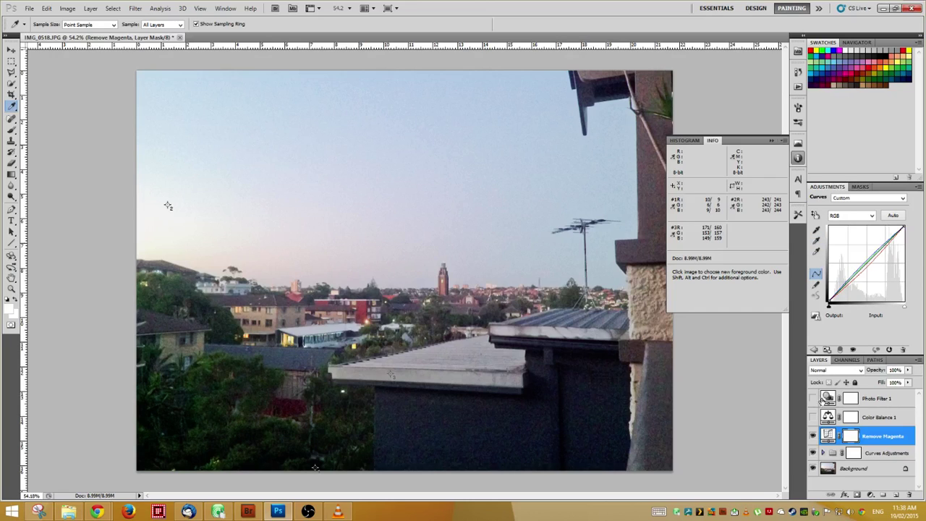
pyautogui.click(826, 399)
pyautogui.click(814, 399)
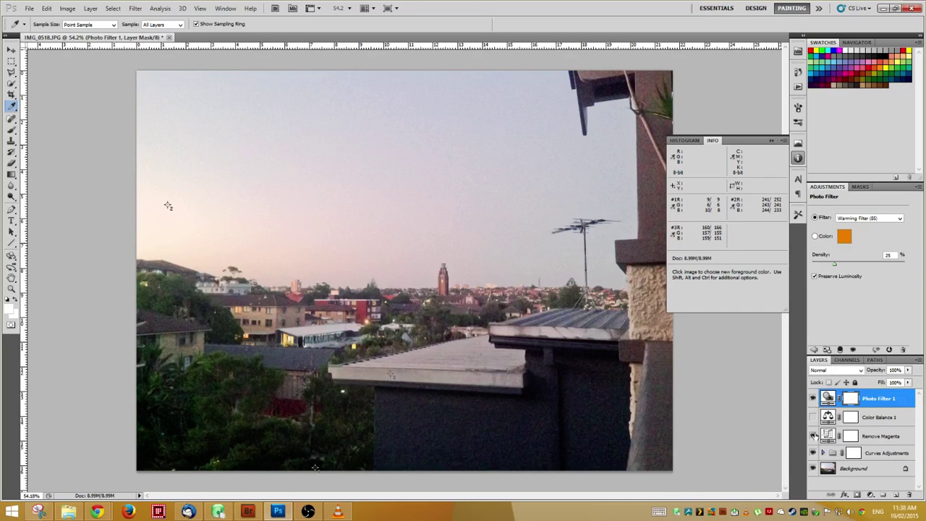
# Set the Photo Filter layer to Warming Filter (LBA) and compare the photo with and without it
pyautogui.click(872, 218)
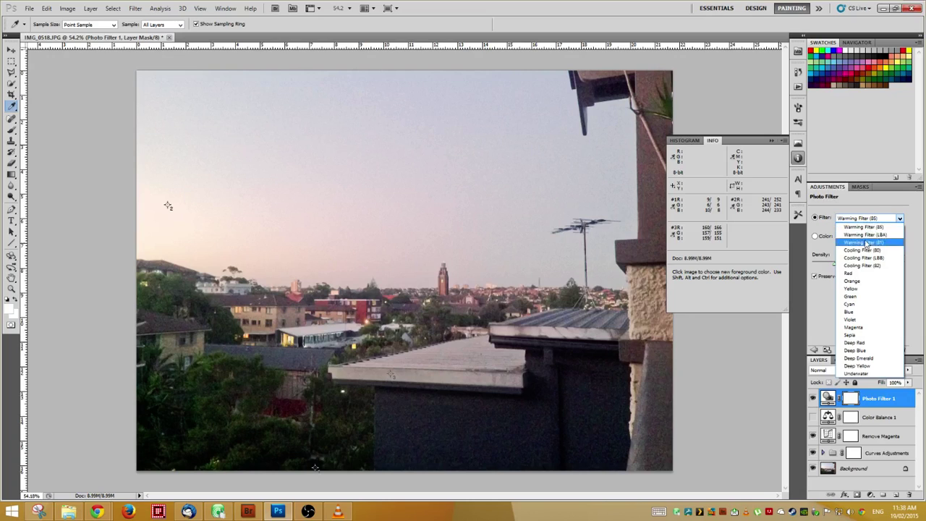
pyautogui.click(867, 235)
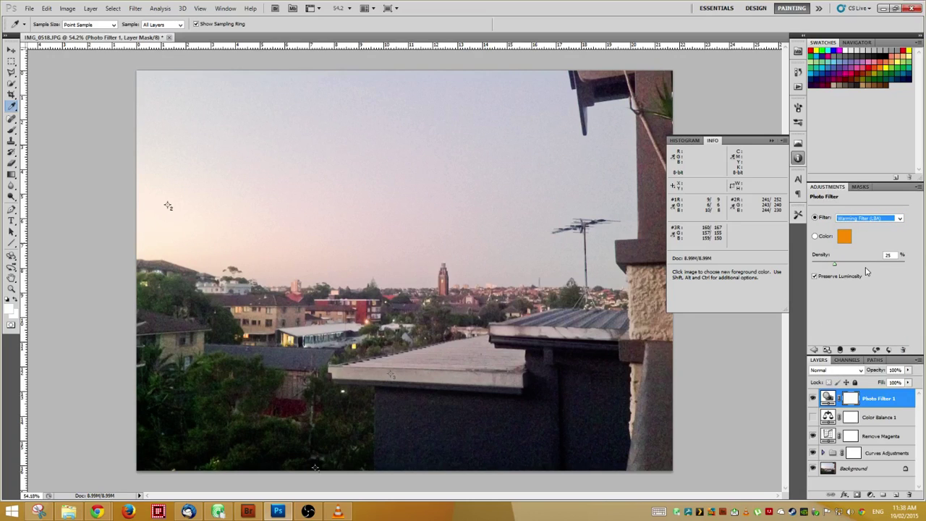
pyautogui.click(814, 398)
pyautogui.click(814, 398)
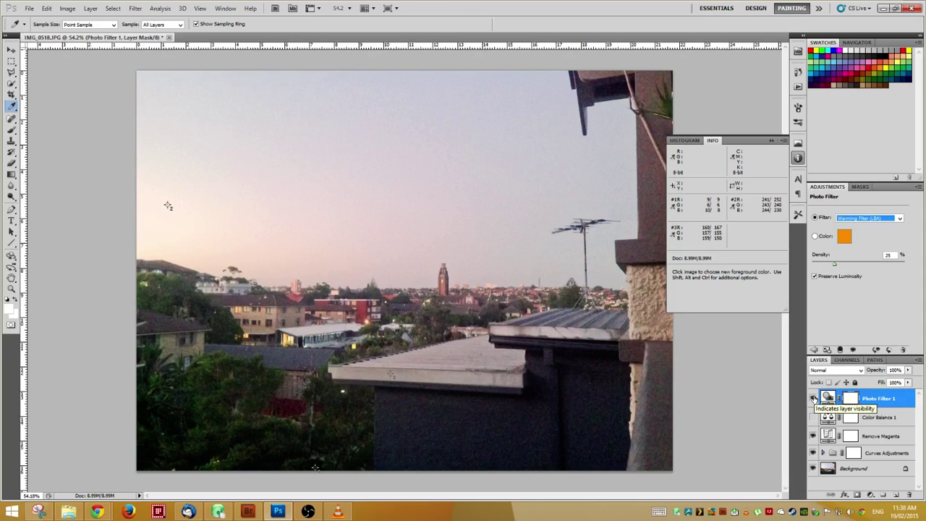
pyautogui.click(814, 398)
pyautogui.click(813, 398)
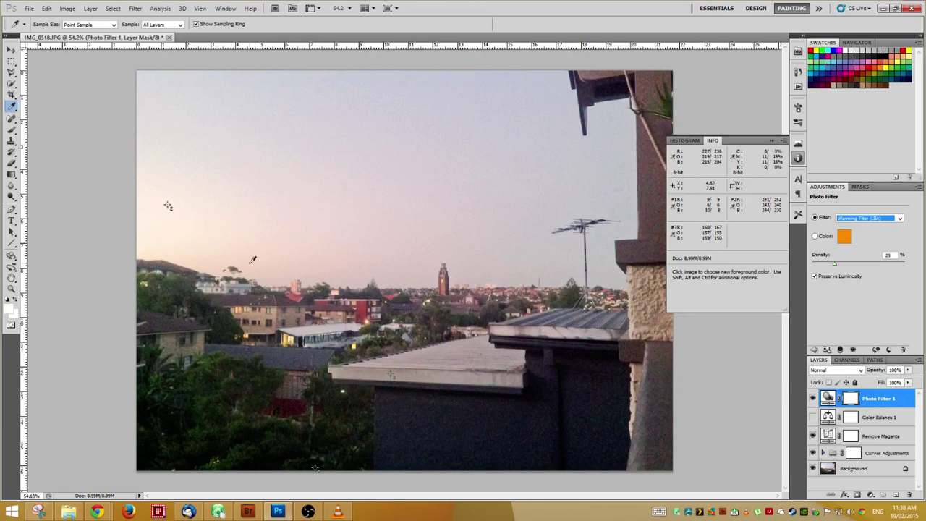